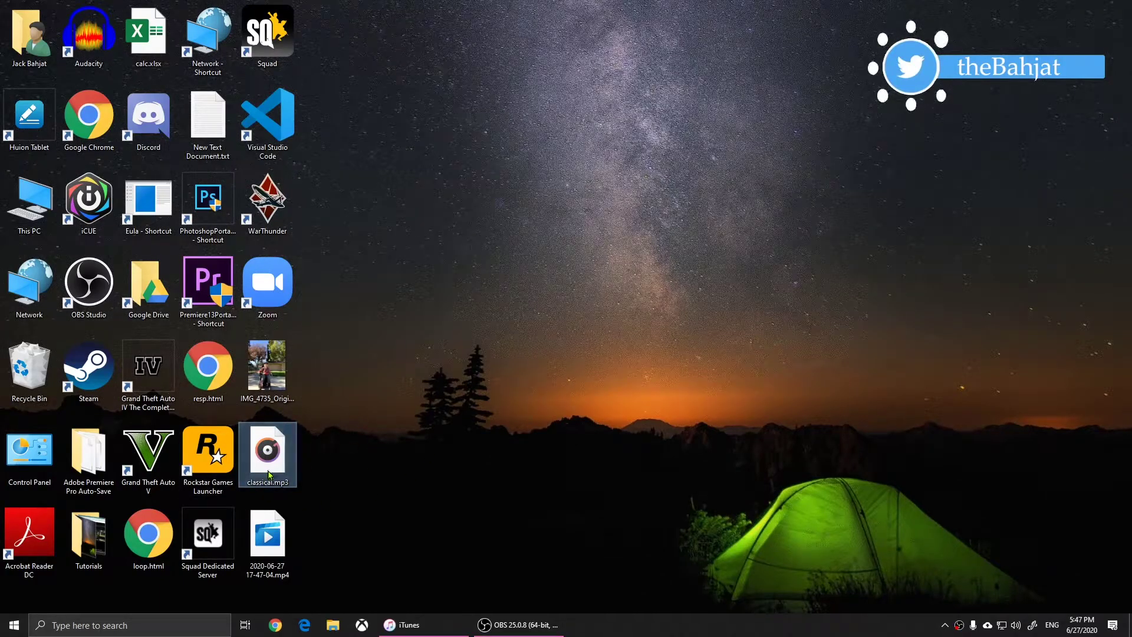
# Switch to Google Chrome, search for mp3cut.net and open the Online MP3 Cutter site.
pyautogui.click(319, 519)
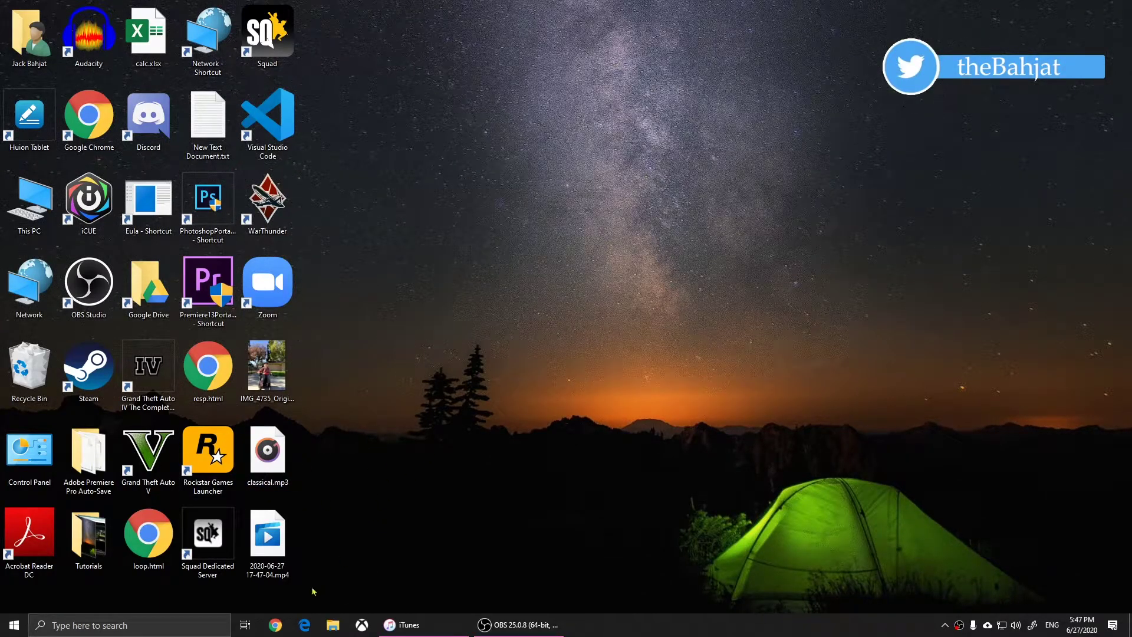
pyautogui.click(275, 627)
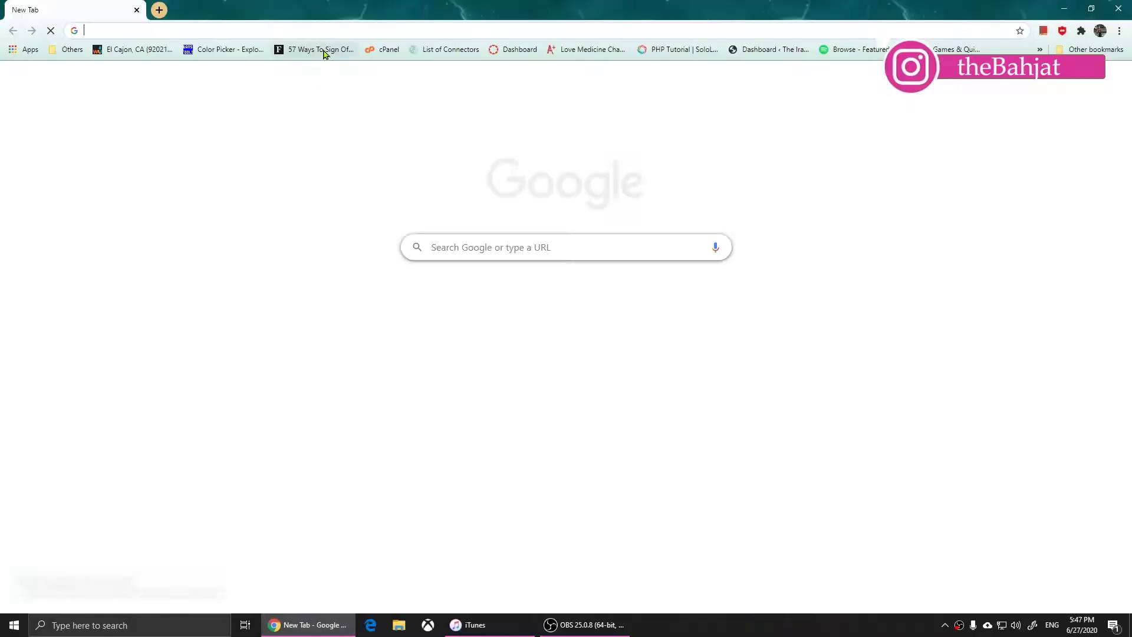
pyautogui.click(321, 36)
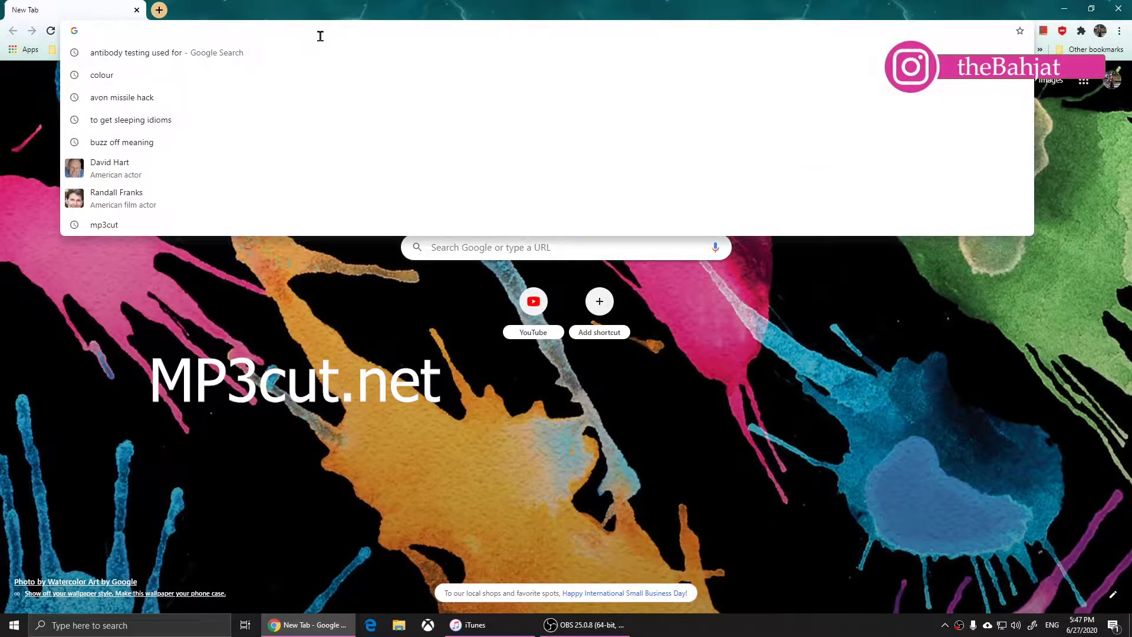
pyautogui.write('mp3')
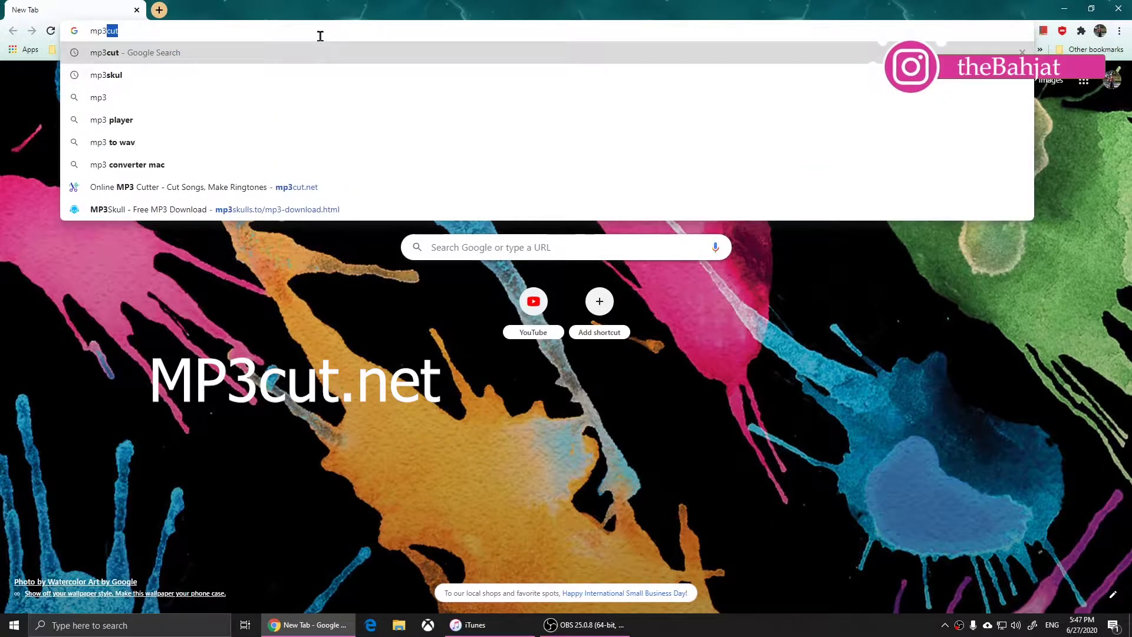
pyautogui.write('cut')
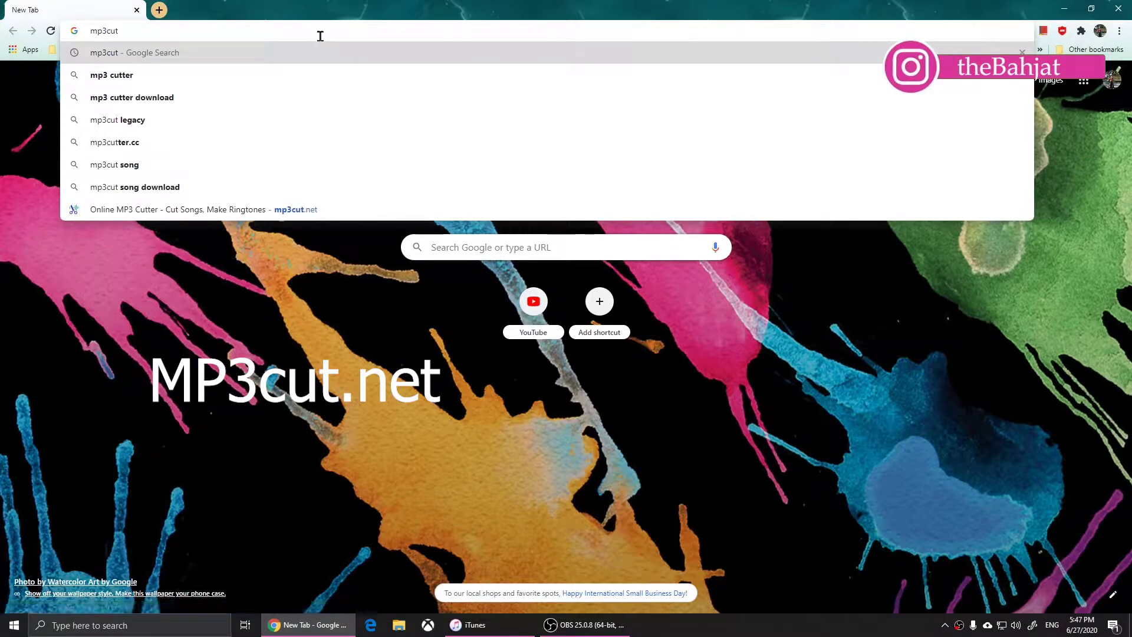
pyautogui.write('.net')
pyautogui.press('Return')
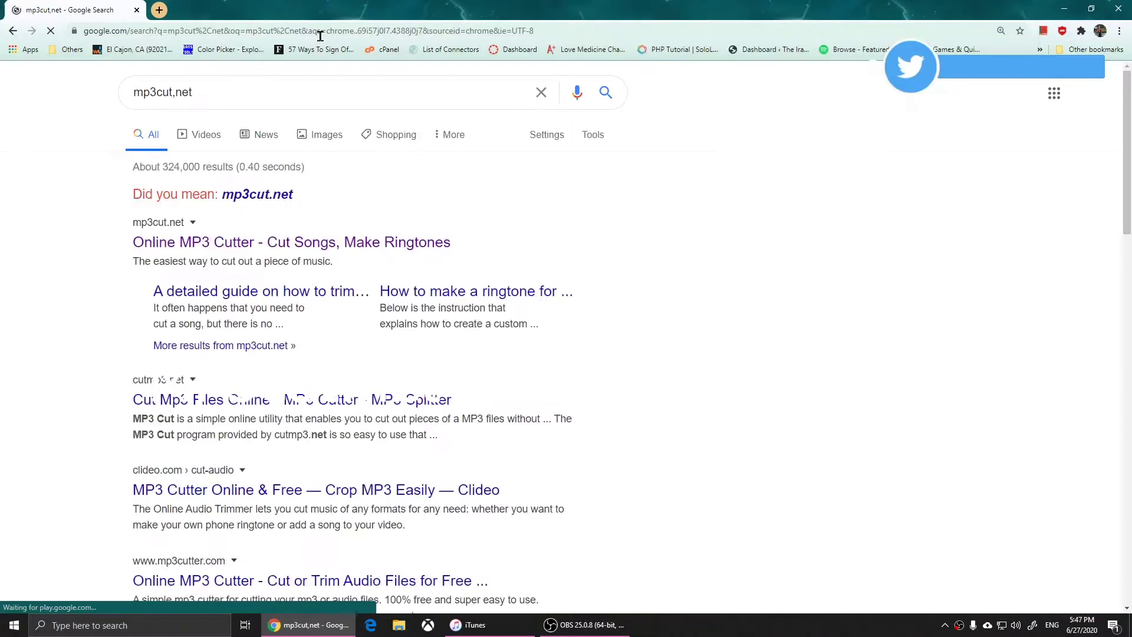
pyautogui.click(233, 242)
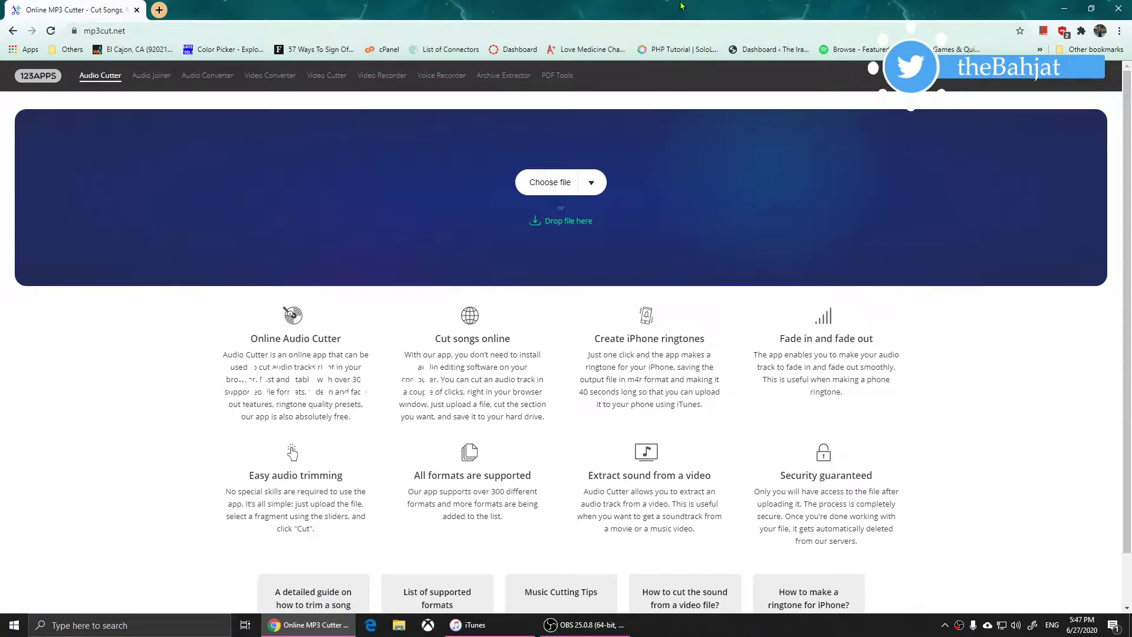
# Load classical.mp3 from the Desktop folder into the audio cutter.
pyautogui.click(550, 184)
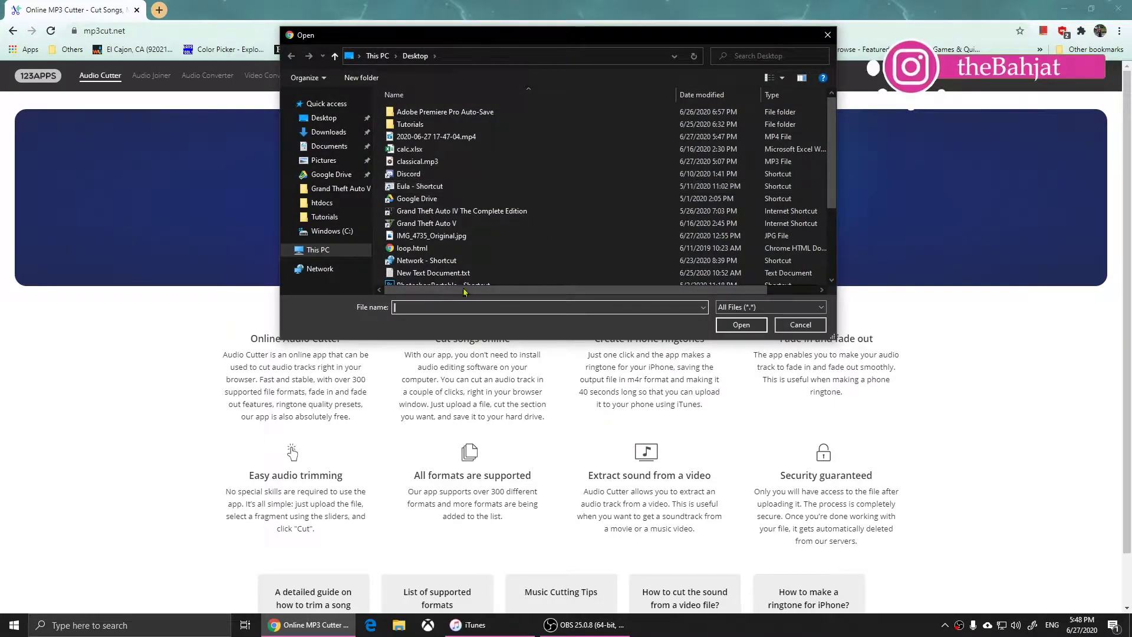
pyautogui.click(419, 161)
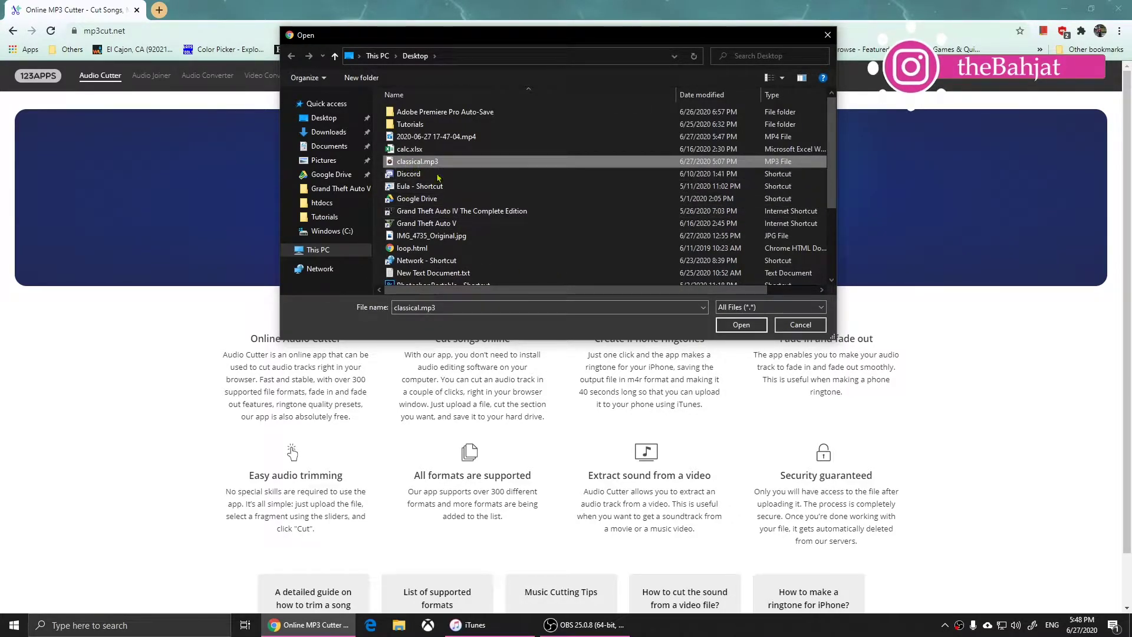
pyautogui.click(742, 324)
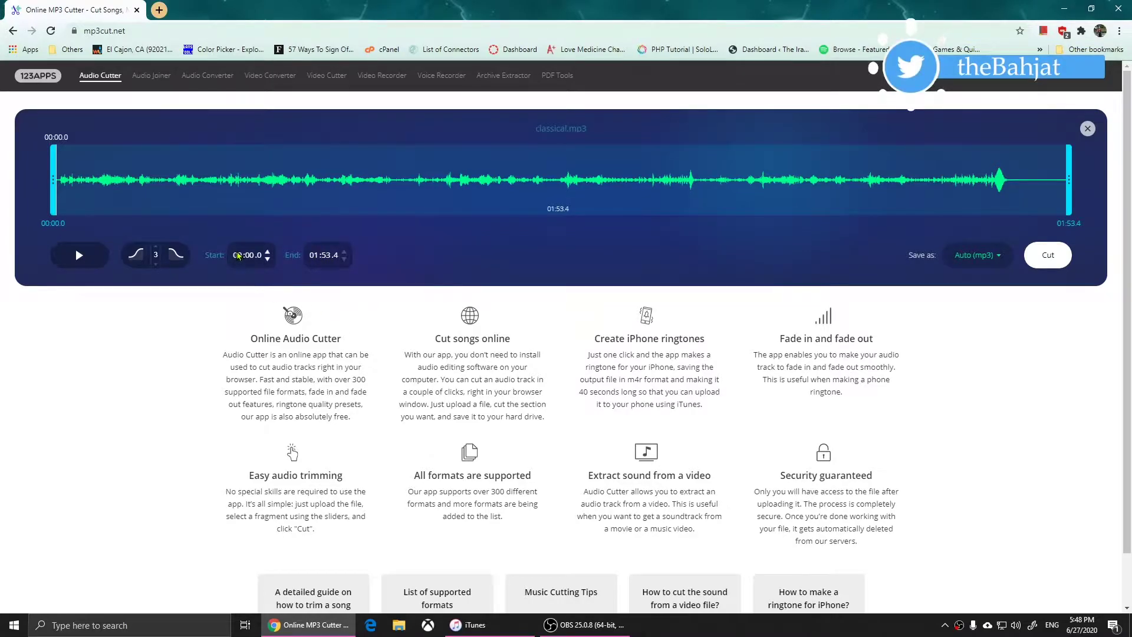
# Set the clip's end time to 00:30.0, and shift the 30-second selection to run from 00:40.0 to 01:10.0.
pyautogui.click(313, 255)
pyautogui.write('00:')
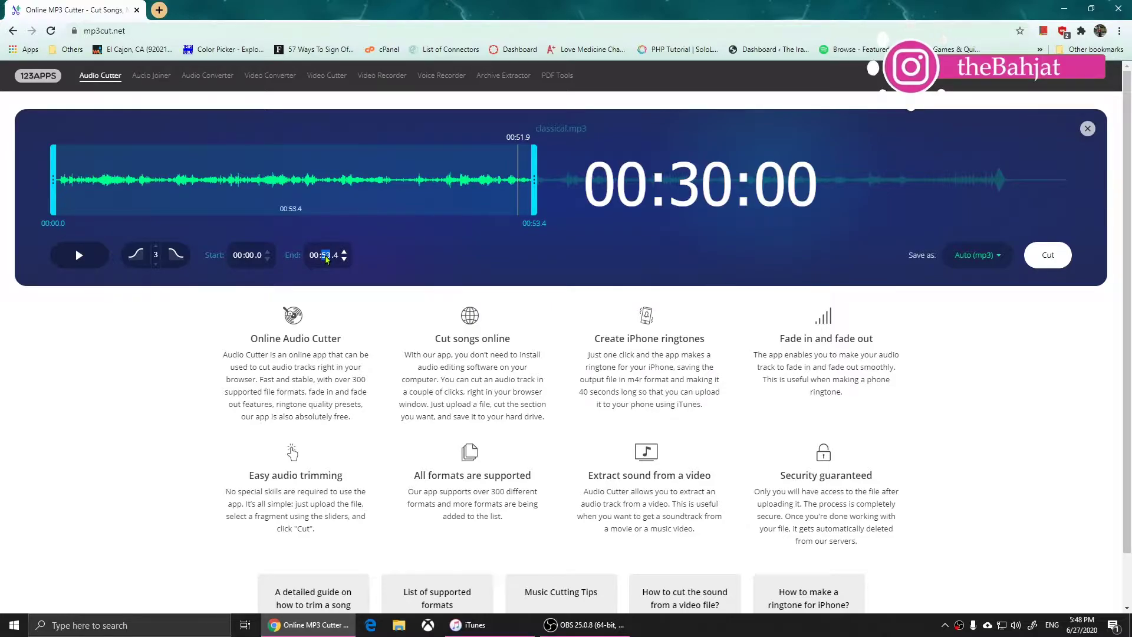
pyautogui.write('30.')
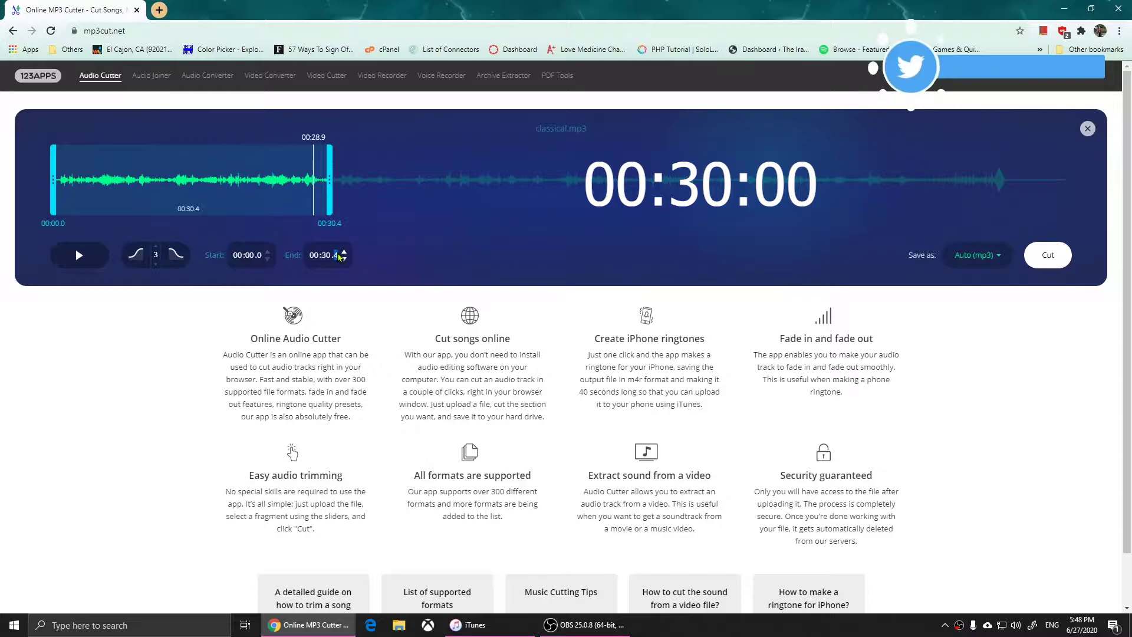
pyautogui.write('0')
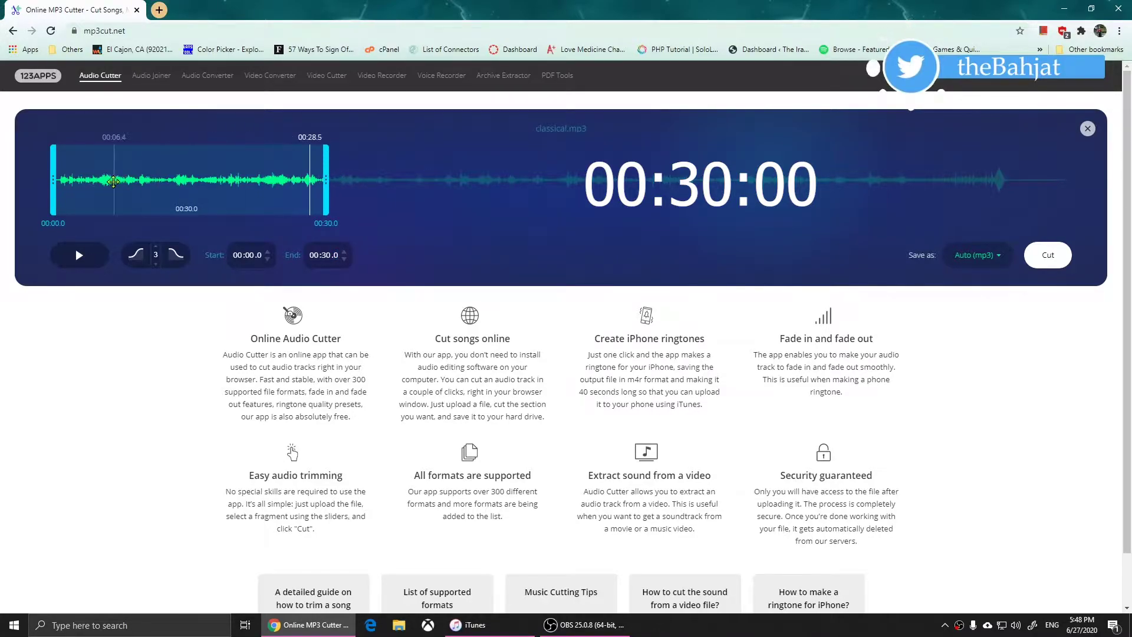
pyautogui.moveTo(168, 185)
pyautogui.mouseDown()
pyautogui.moveTo(286, 181)
pyautogui.moveTo(177, 181)
pyautogui.mouseUp()
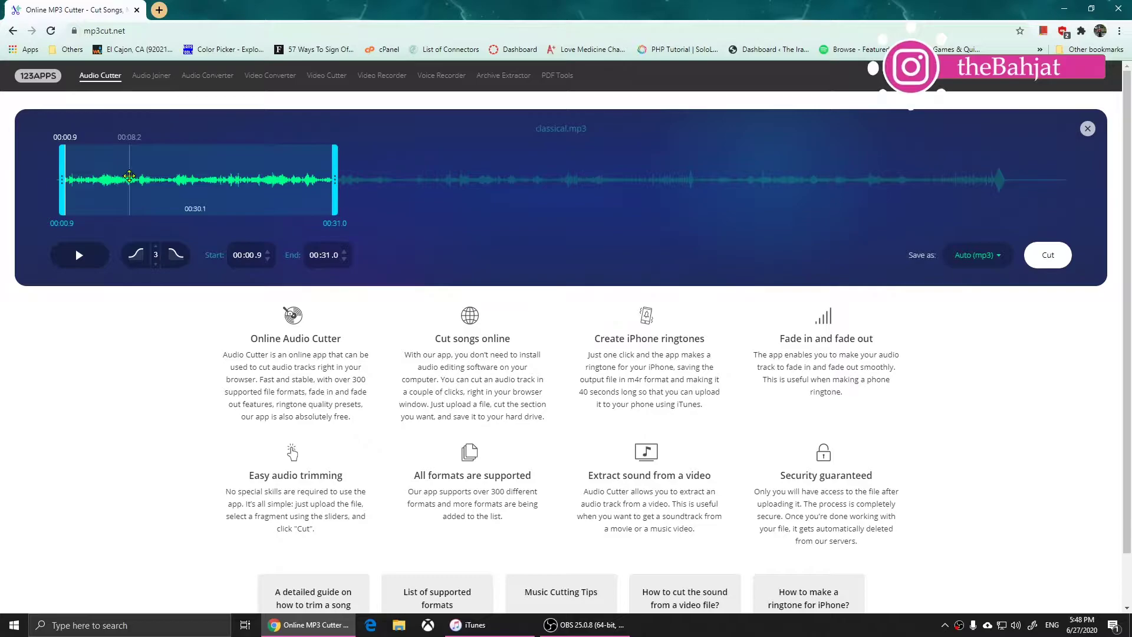
pyautogui.moveTo(129, 176); pyautogui.dragTo(488, 193)
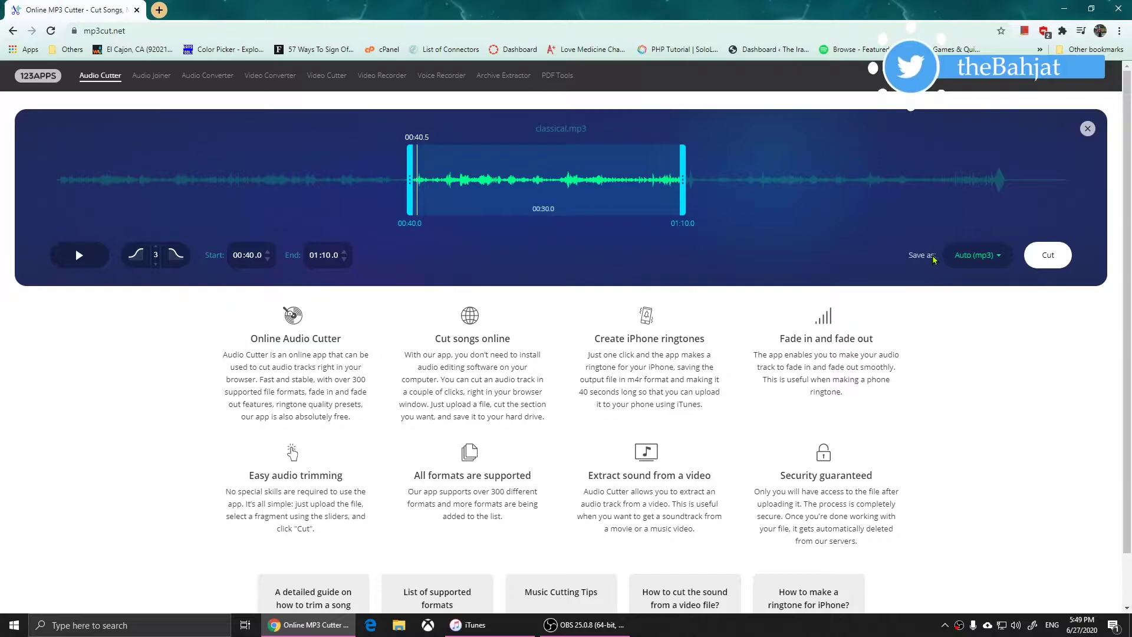
# Cut the selection in m4r iPhone ringtone format and save the resulting file to the desktop.
pyautogui.click(973, 259)
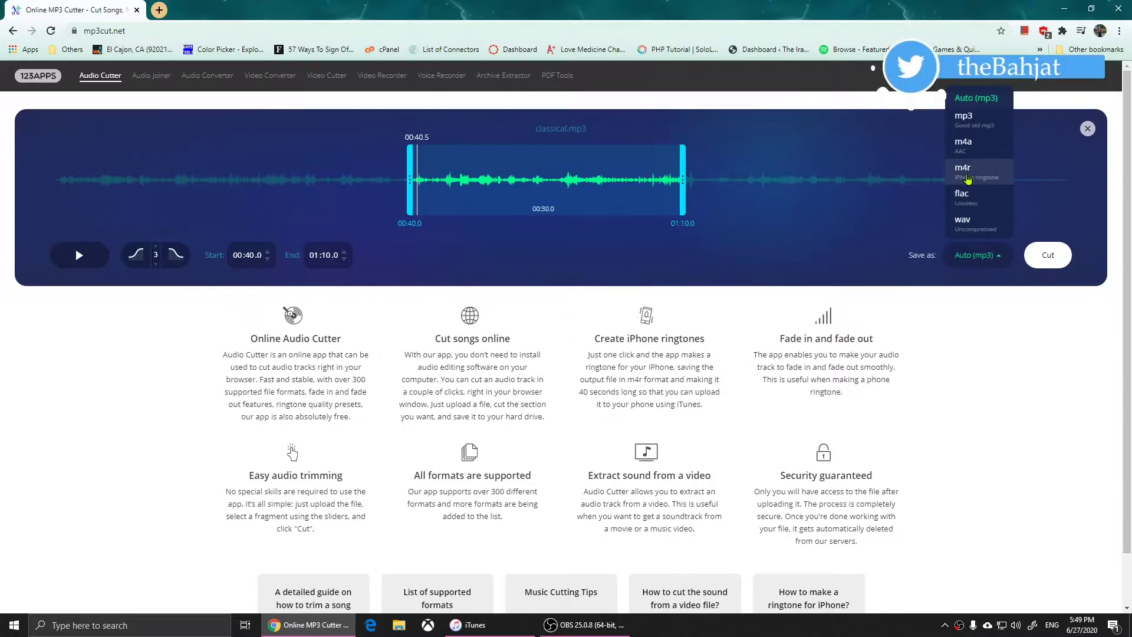
pyautogui.click(977, 176)
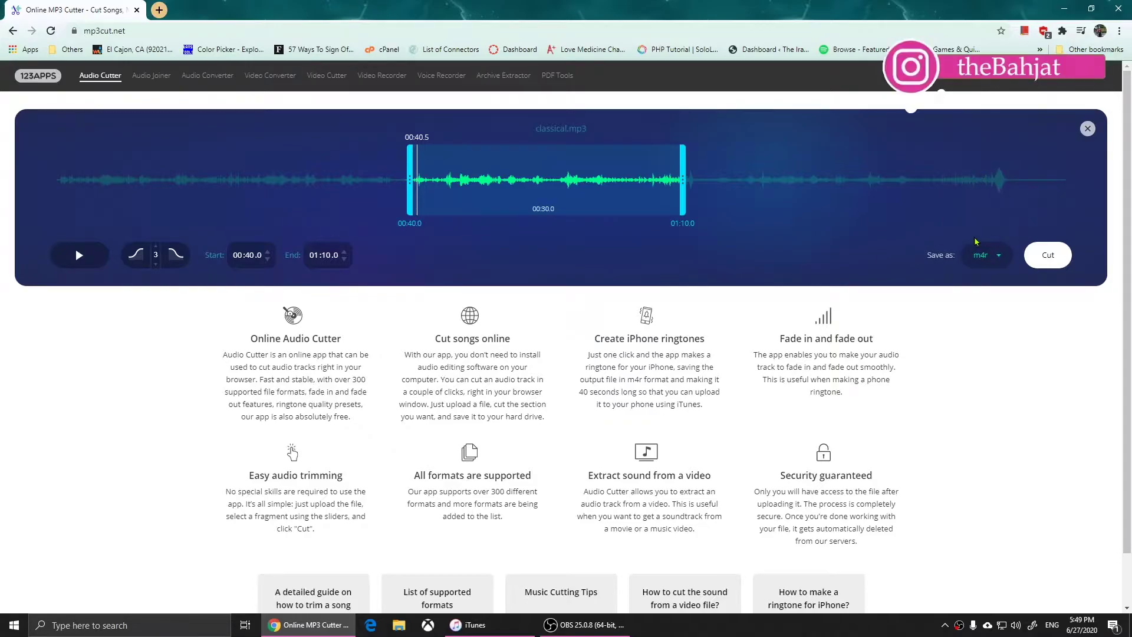
pyautogui.click(1049, 259)
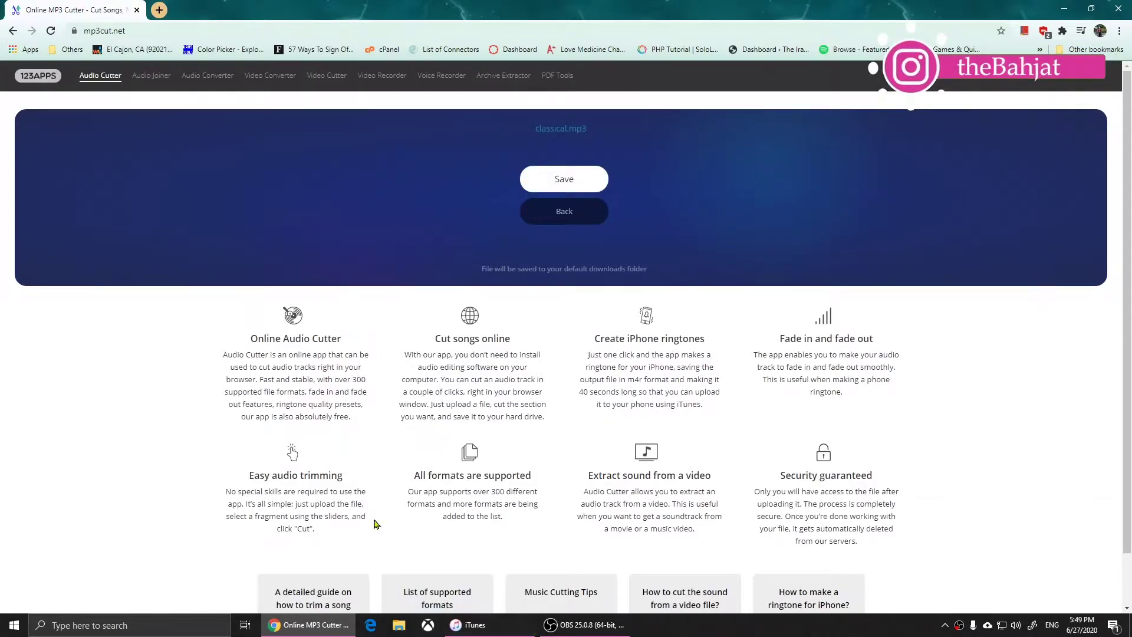
pyautogui.click(586, 182)
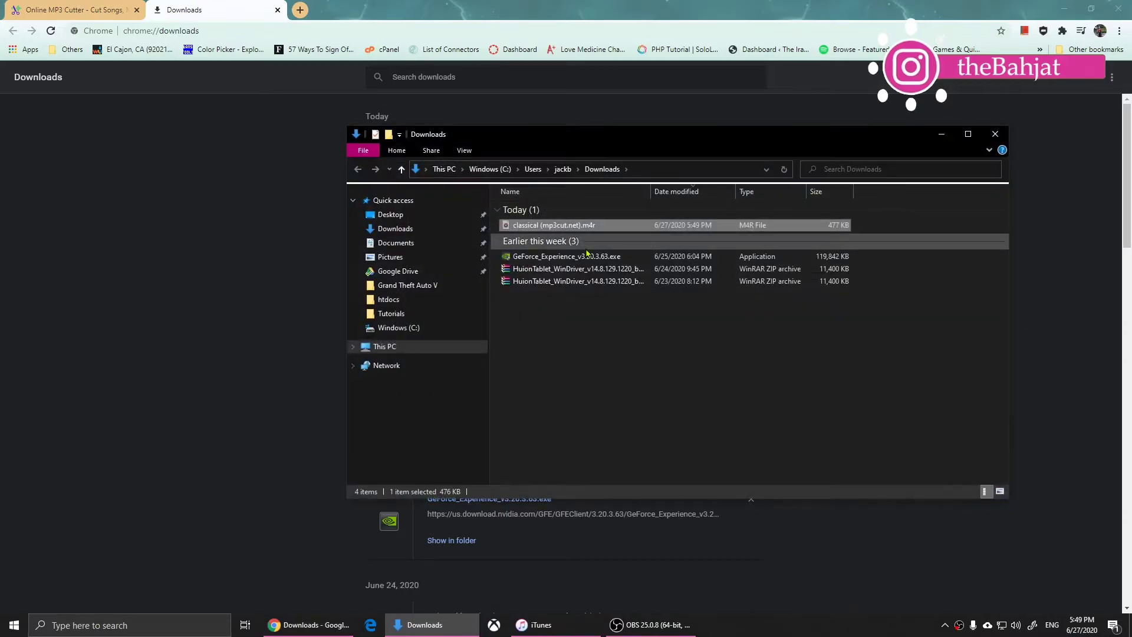
pyautogui.press('super+d')
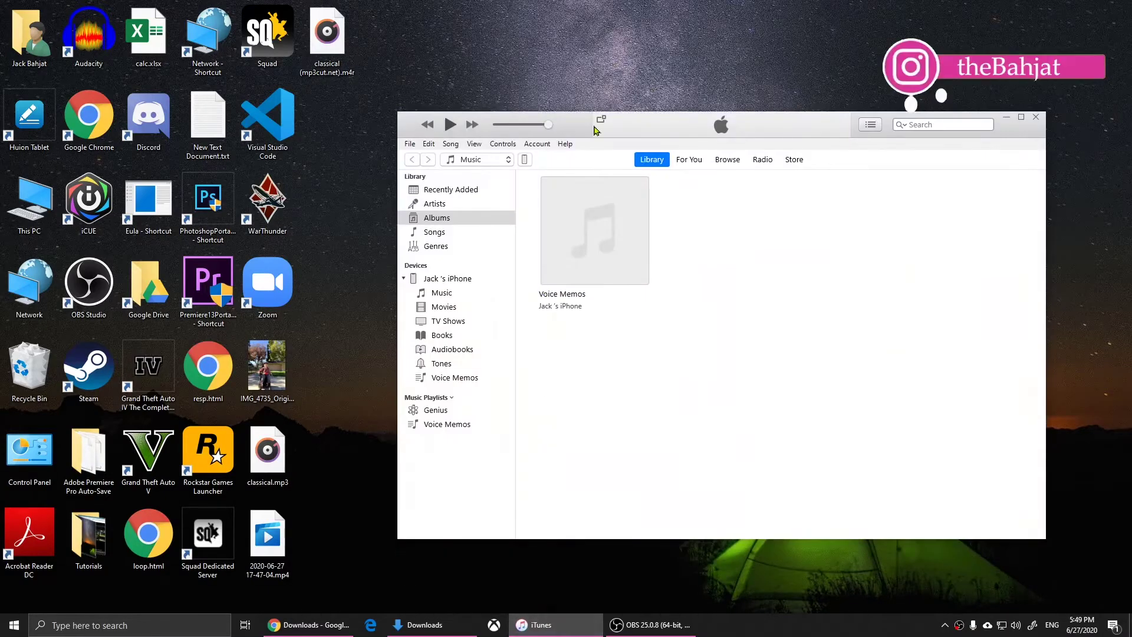
# Switch to iTunes and start a manual, unencrypted backup of the connected iPhone to this computer.
pyautogui.moveTo(599, 118); pyautogui.dragTo(576, 108)
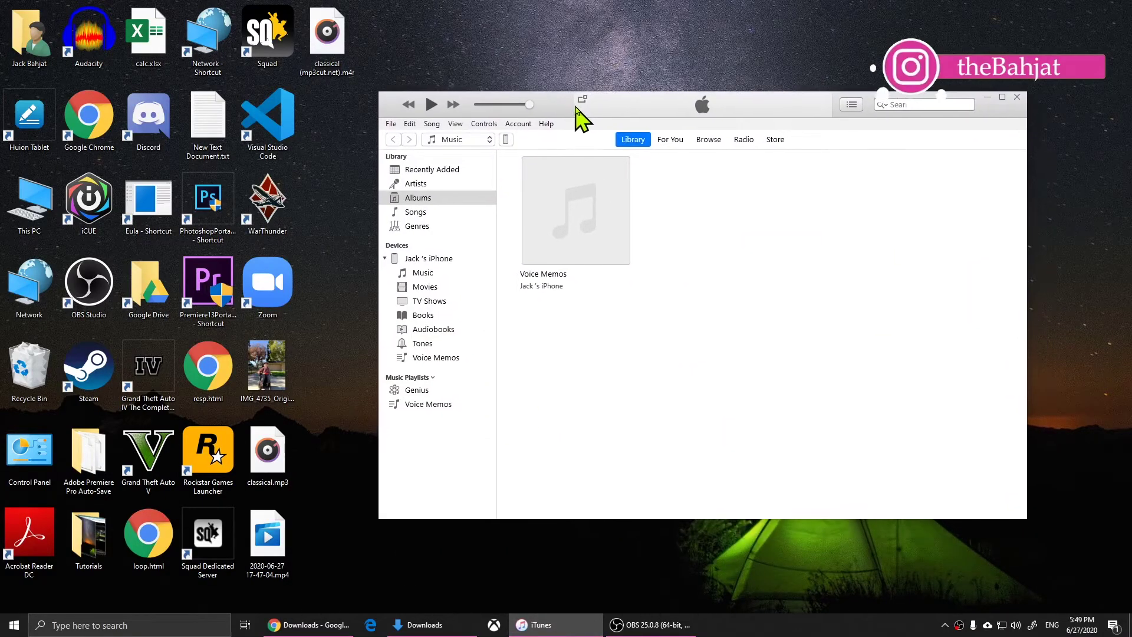
pyautogui.click(506, 139)
pyautogui.scroll(-1, 634, 239)
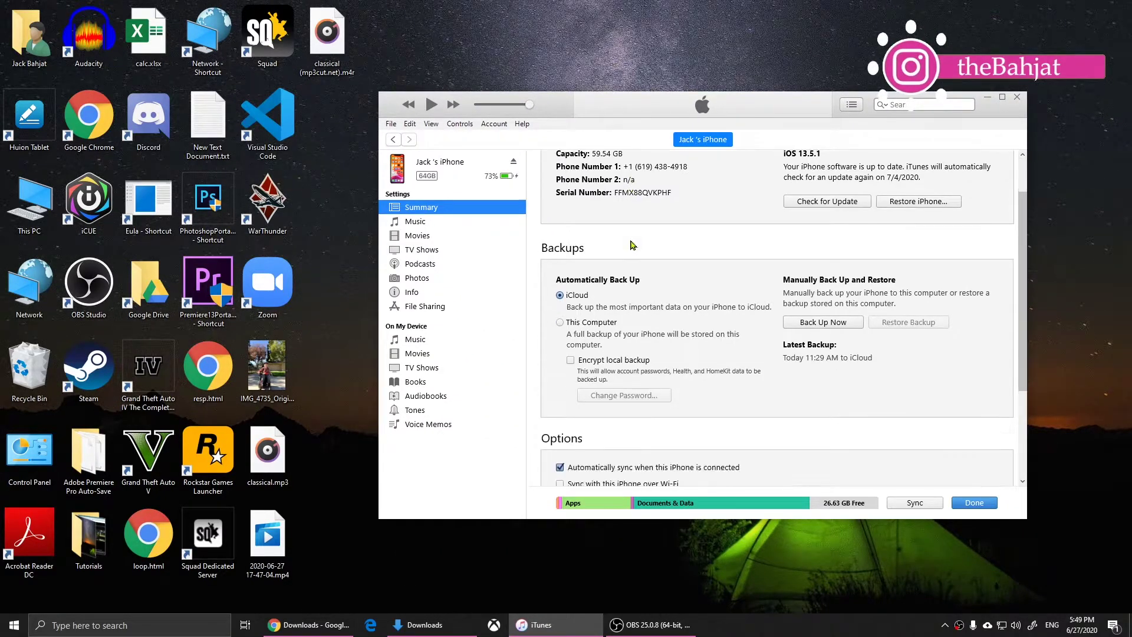
pyautogui.click(822, 322)
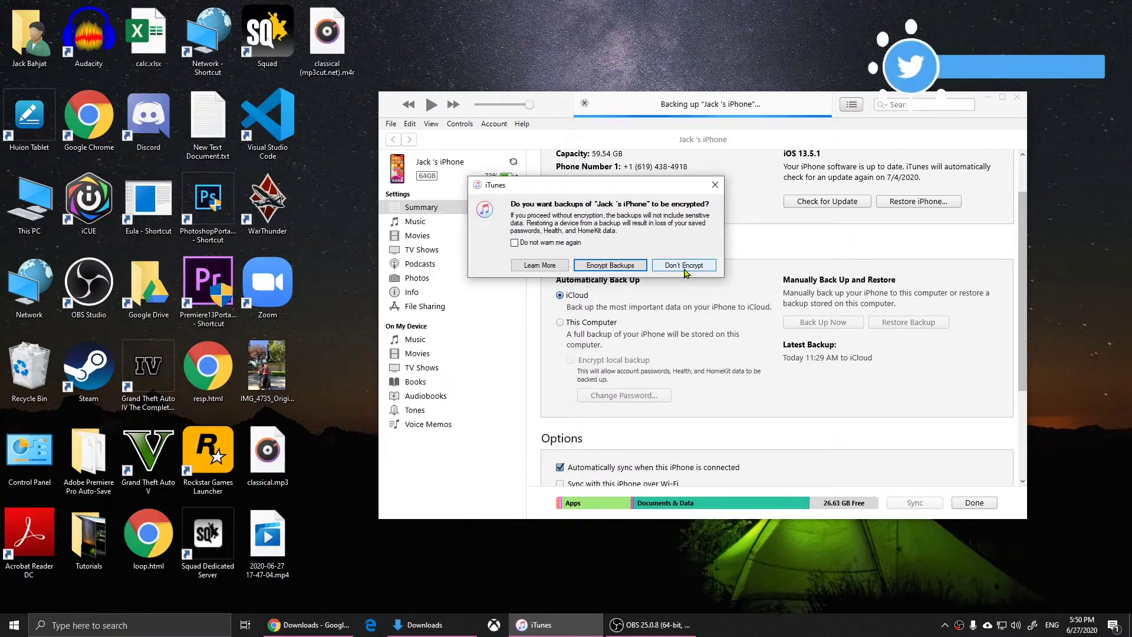
pyautogui.click(674, 268)
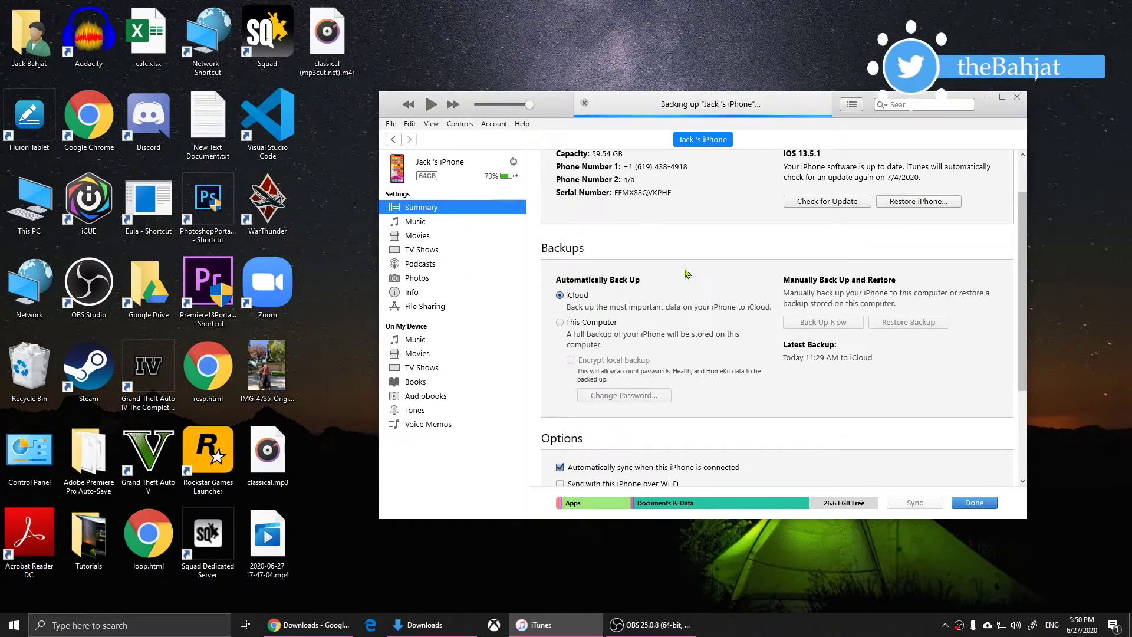
# Enable manual management of music and videos for the iPhone and apply the changed settings.
pyautogui.moveTo(673, 108); pyautogui.dragTo(687, 109)
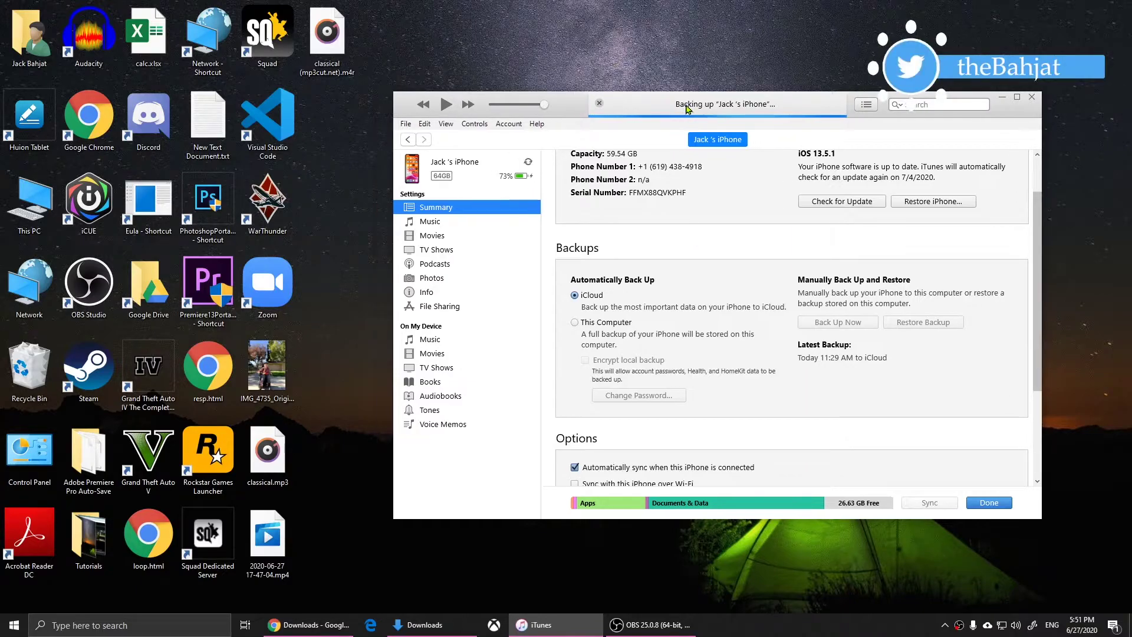
pyautogui.scroll(-1, 738, 128)
pyautogui.scroll(-4, 702, 171)
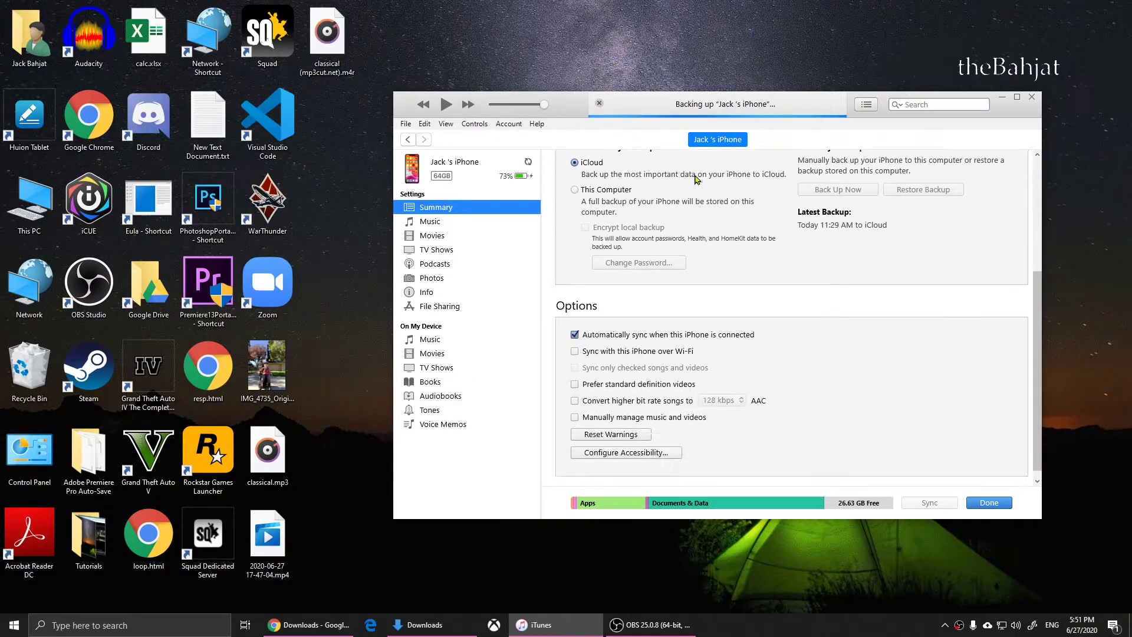
pyautogui.click(575, 418)
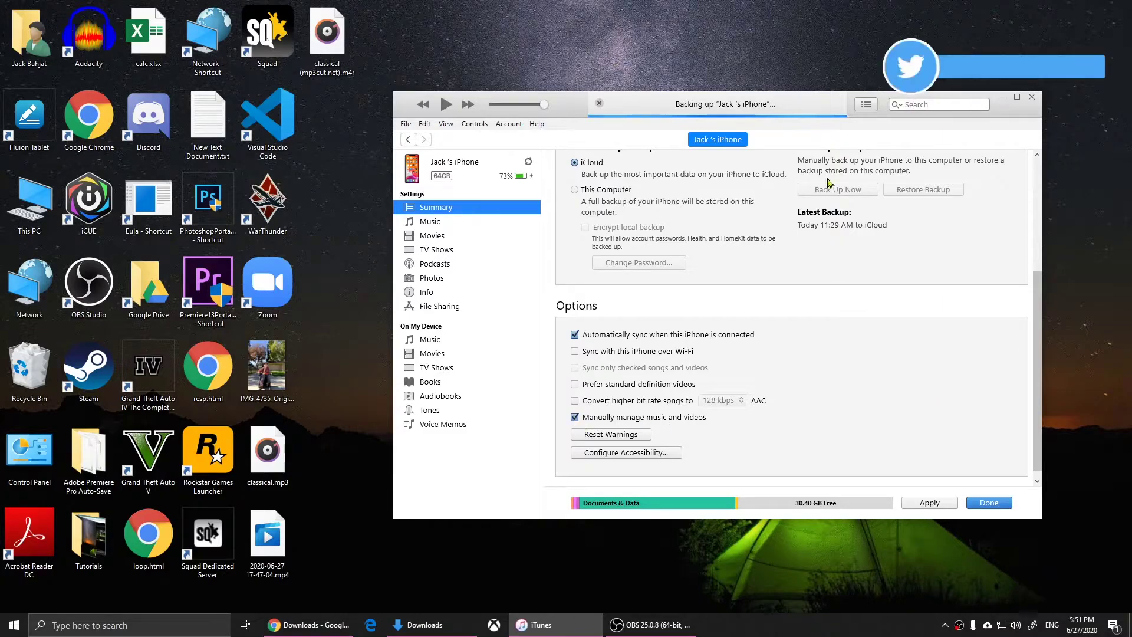
pyautogui.click(985, 505)
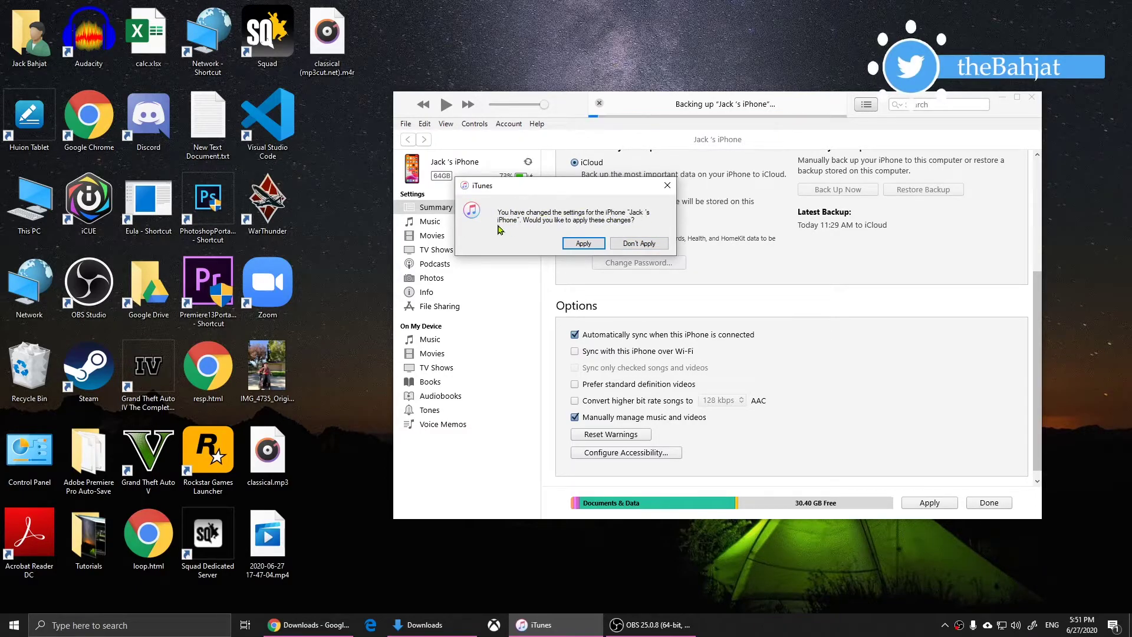
pyautogui.click(583, 243)
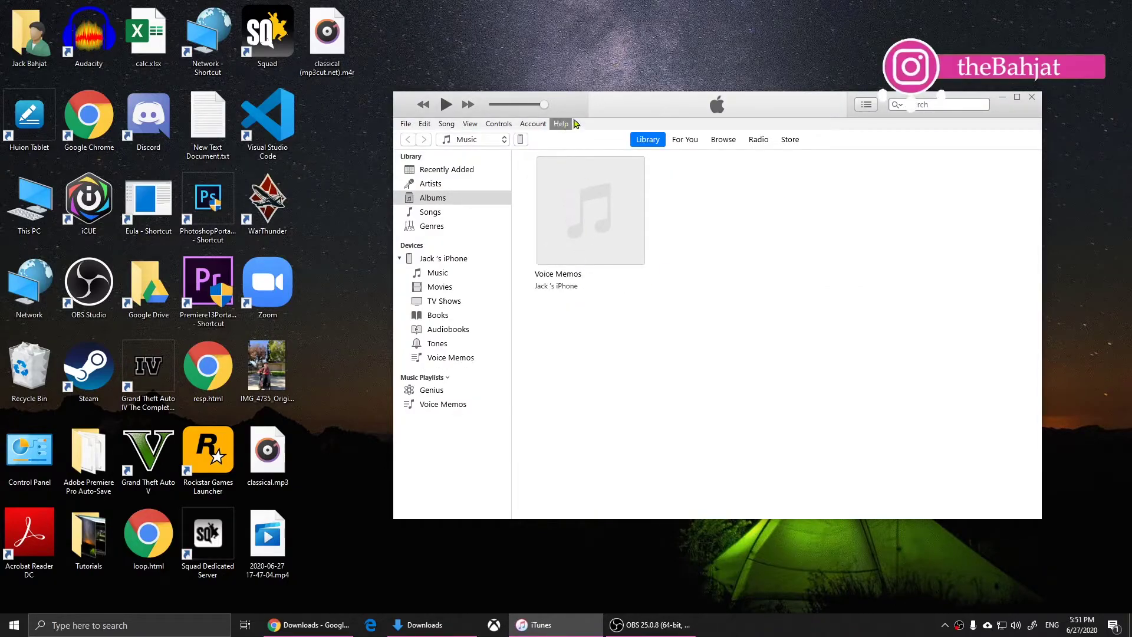
# Add classical (mp3cut.net).m4r from the desktop to the Tones on the iPhone and finish editing the device.
pyautogui.moveTo(583, 115); pyautogui.dragTo(649, 113)
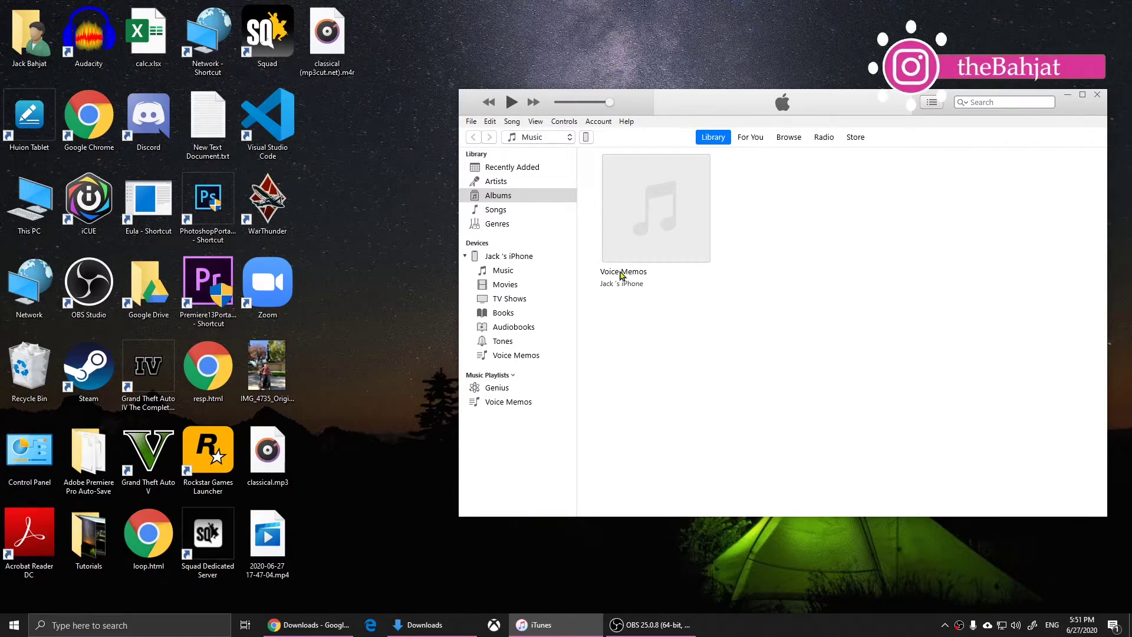
pyautogui.click(587, 138)
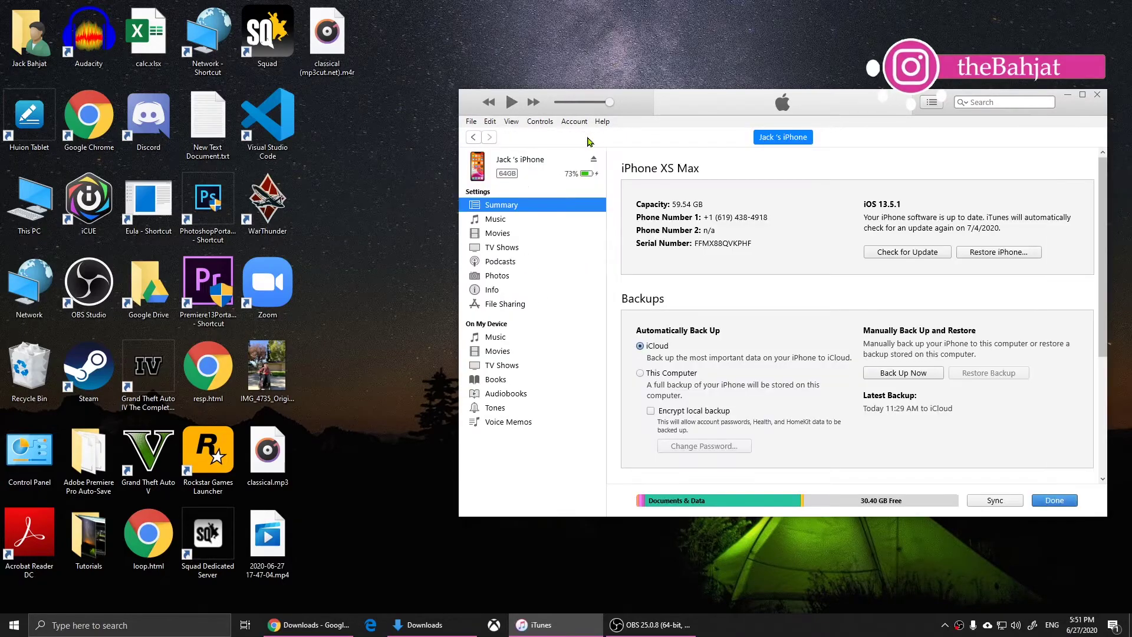
pyautogui.click(473, 137)
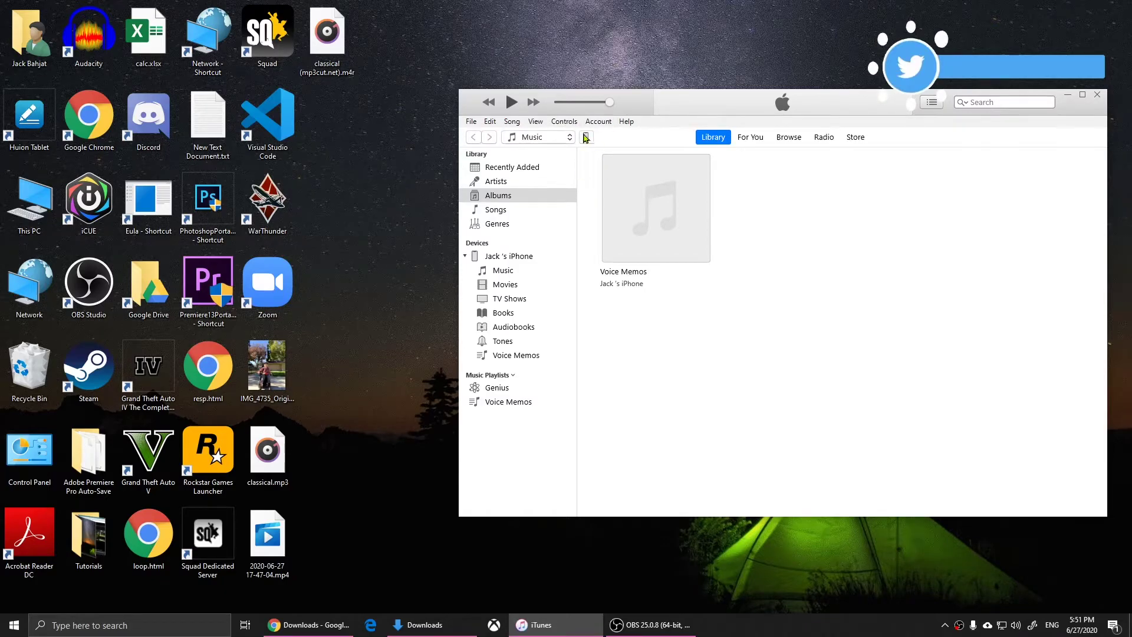
pyautogui.click(587, 138)
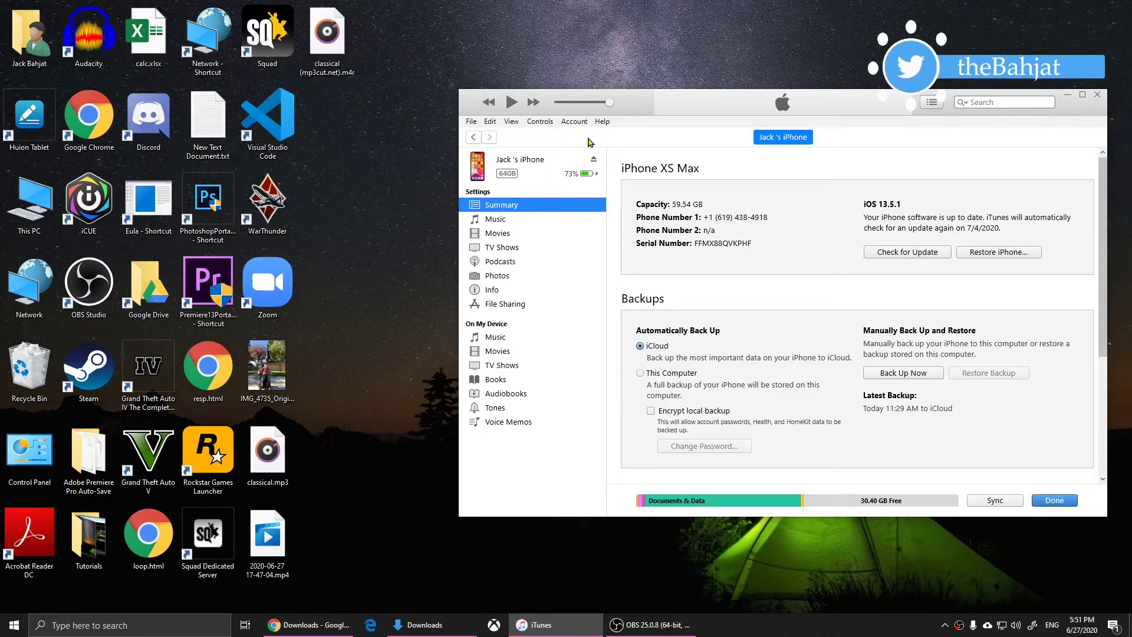
pyautogui.click(495, 409)
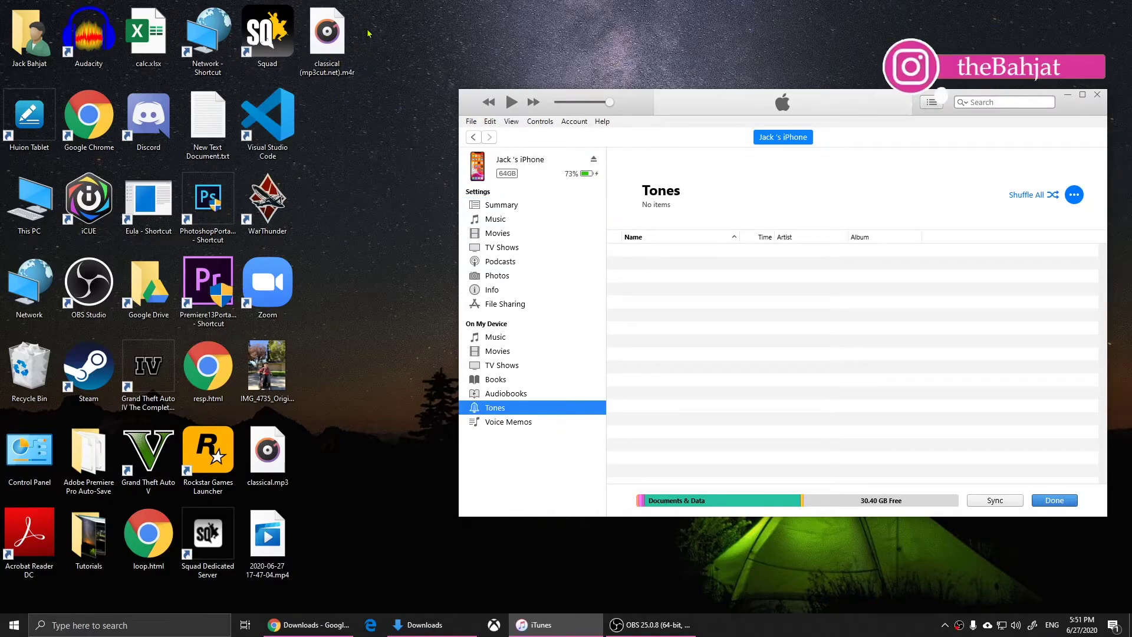
pyautogui.click(313, 37)
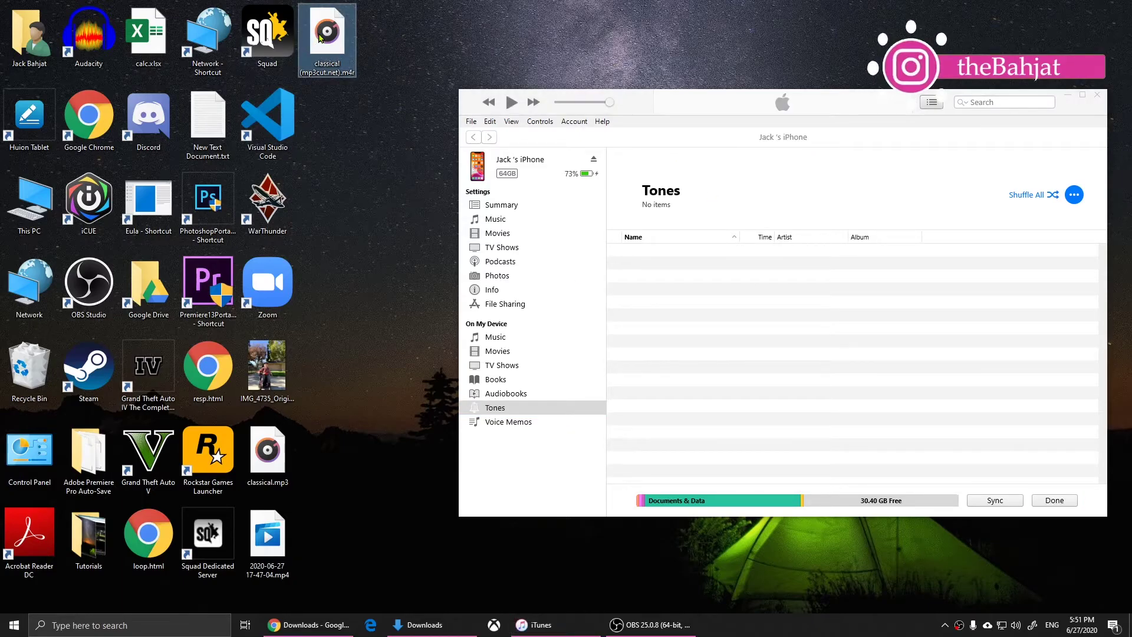
pyautogui.moveTo(318, 38); pyautogui.dragTo(632, 268)
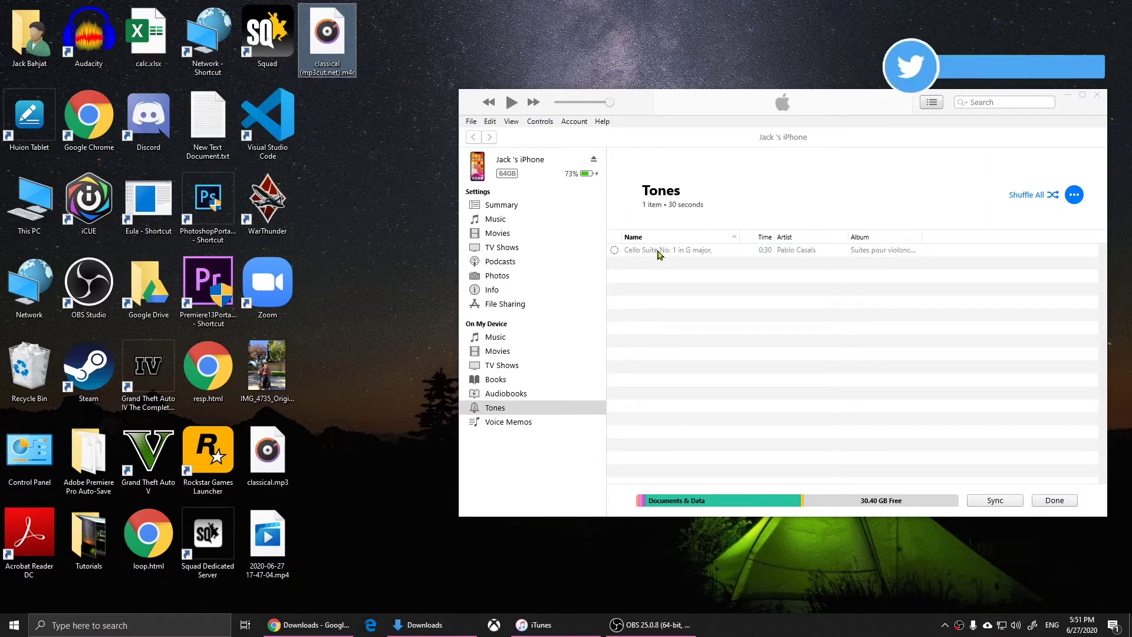
pyautogui.click(1055, 501)
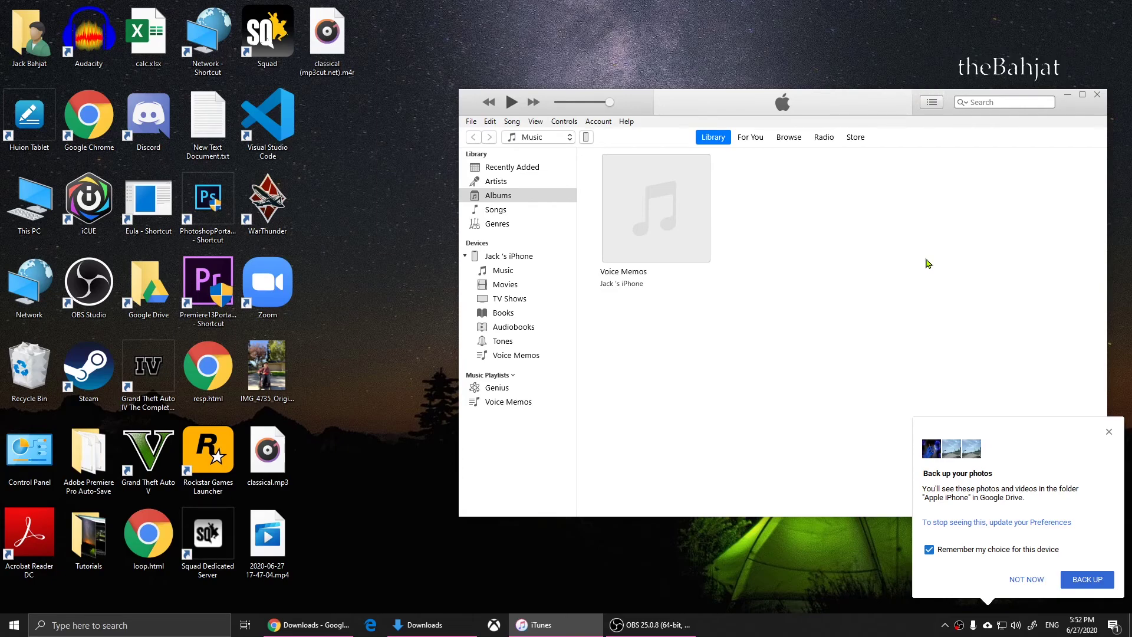
# Decline the Google Drive offer to back up the iPhone's photos.
pyautogui.moveTo(622, 105); pyautogui.dragTo(510, 105)
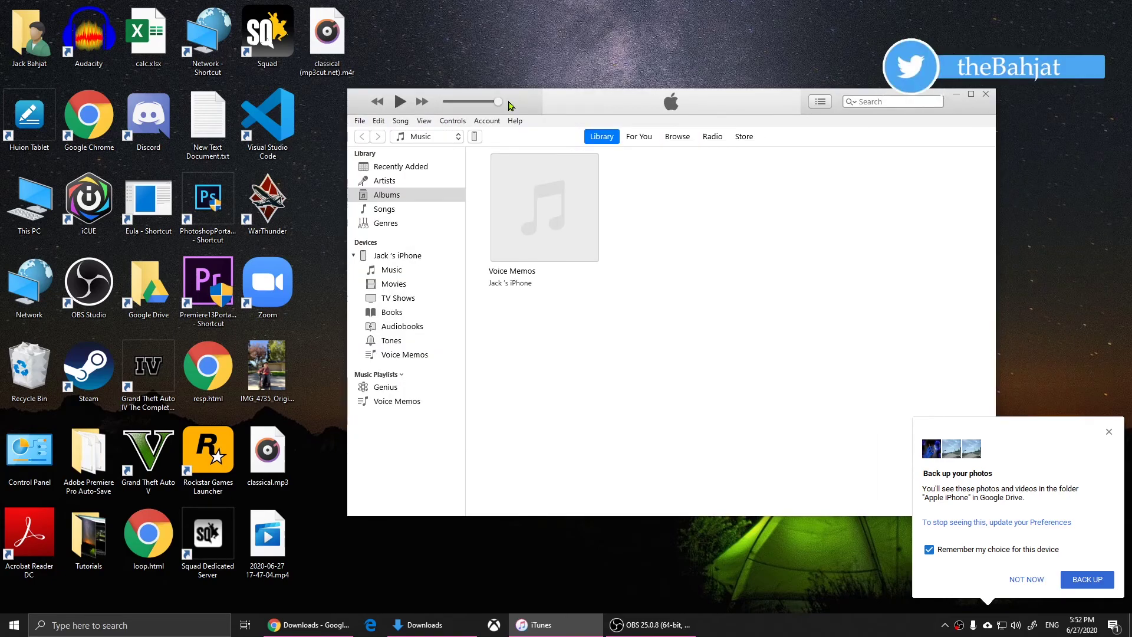
pyautogui.click(1037, 576)
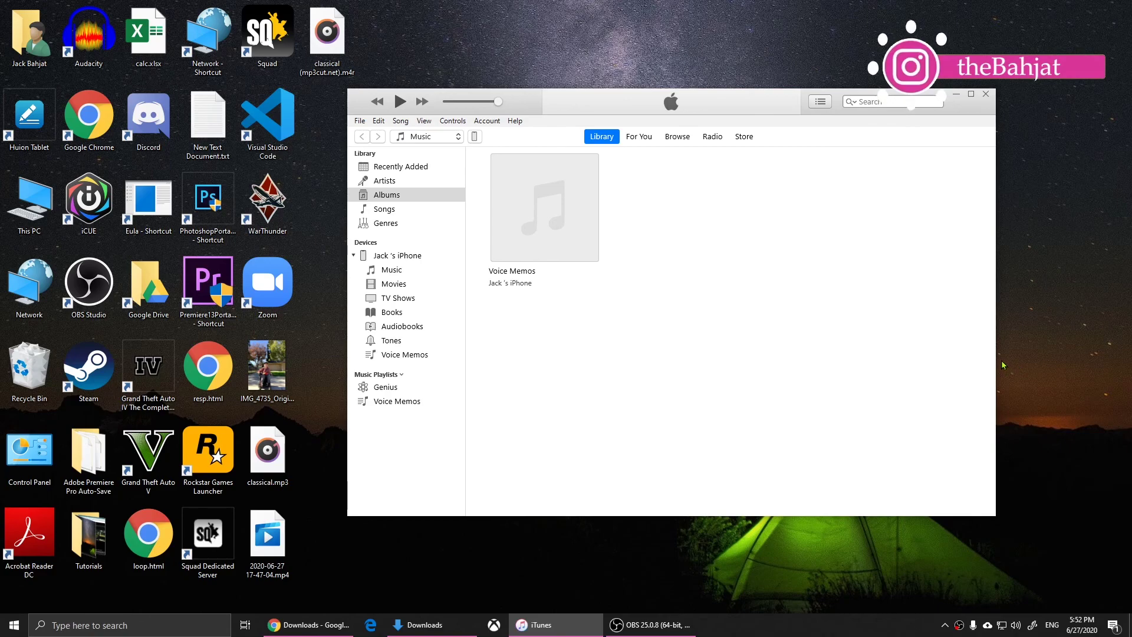